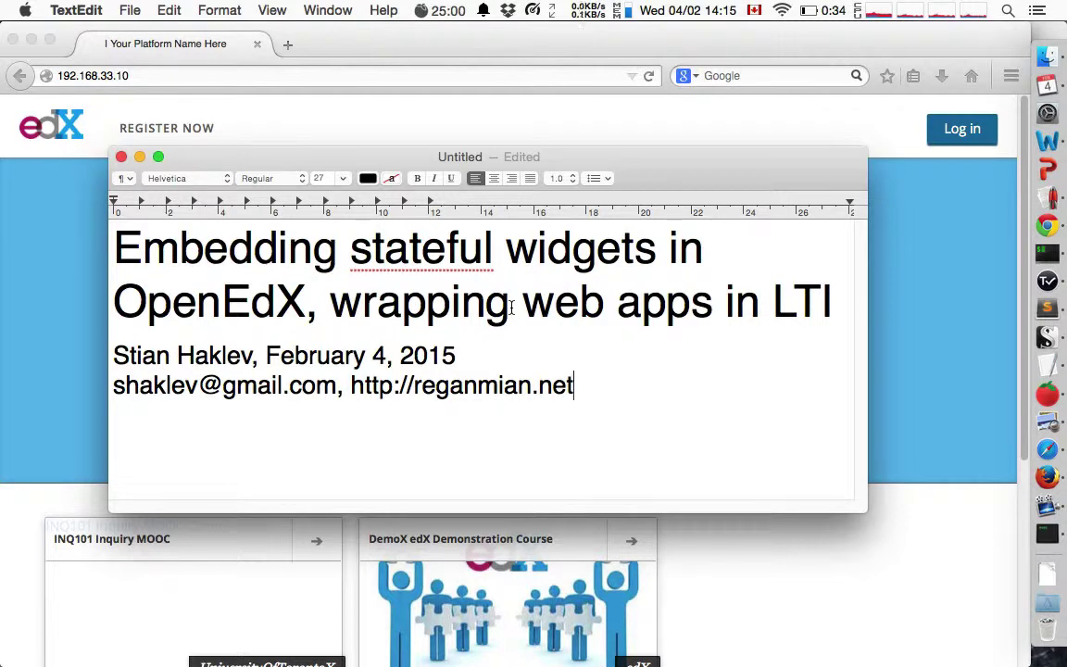
Log in to the local Open edX site with the account's e-mail and password.
{"action": "left_click", "coordinate": [965, 129]}
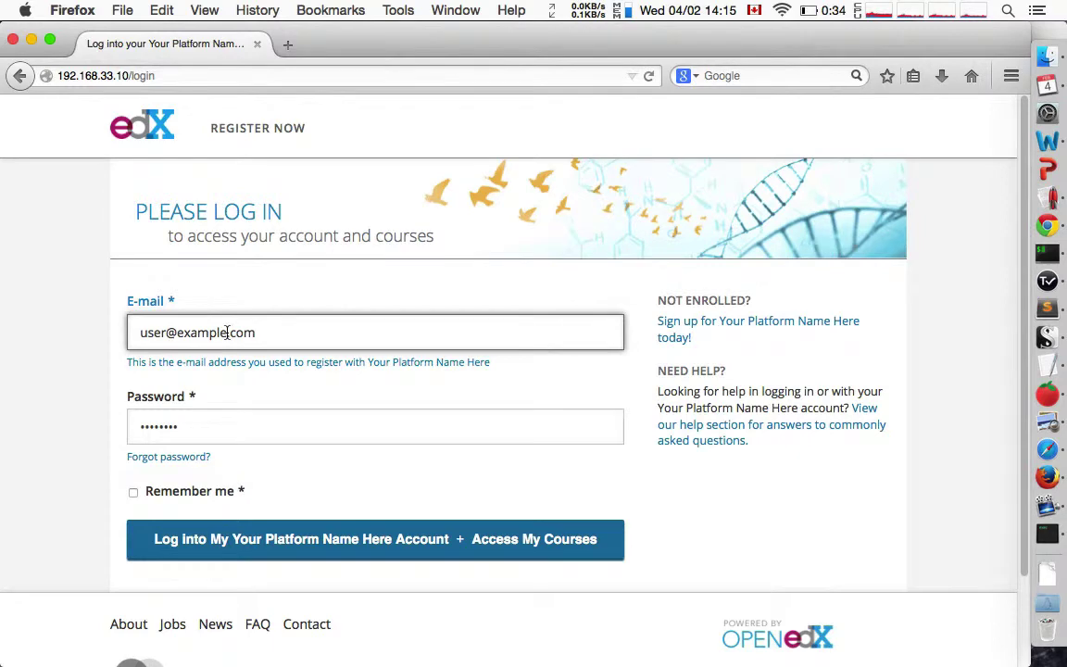
{"action": "triple_click", "coordinate": [226, 331]}
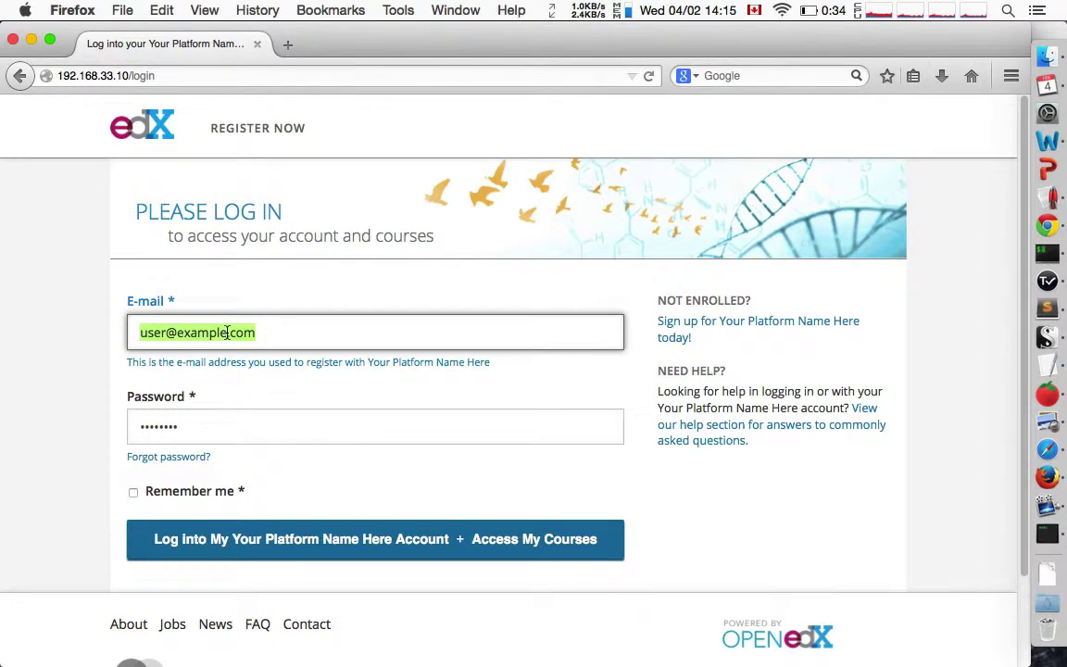
{"action": "type", "text": "4@example.cp,"}
{"action": "key", "text": "Tab"}
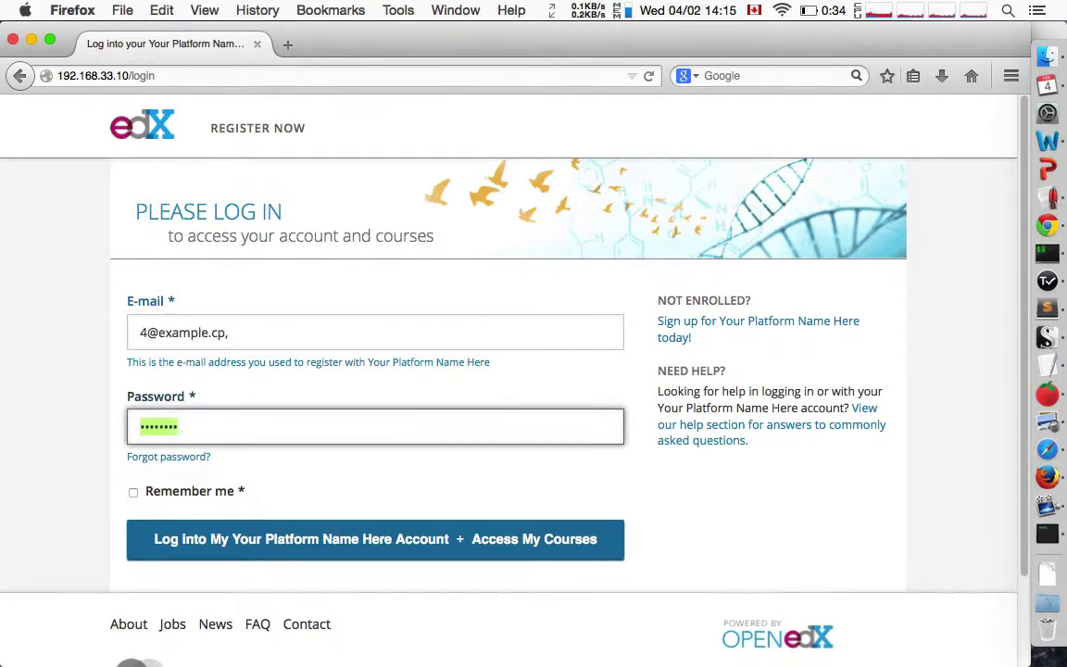
{"action": "key", "text": "Return"}
Find the INQ101 Inquiry MOOC in the course catalogue, register for it, and enter the course.
{"action": "left_click", "coordinate": [599, 370]}
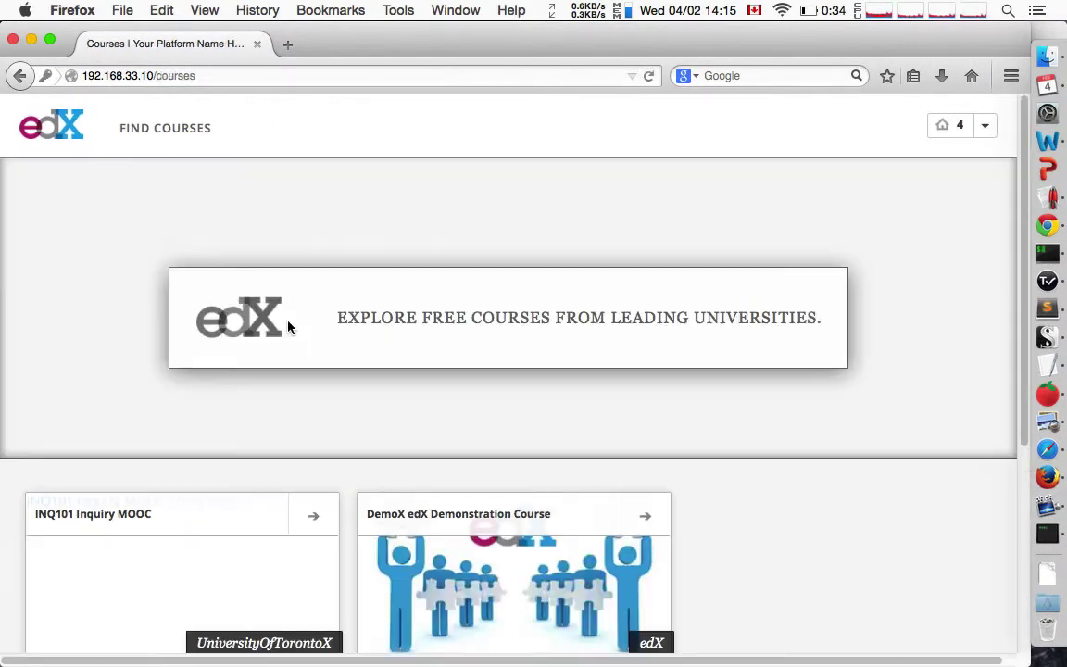
{"action": "scroll", "coordinate": [194, 500], "scroll_direction": "down", "scroll_amount": 3}
{"action": "left_click", "coordinate": [119, 459]}
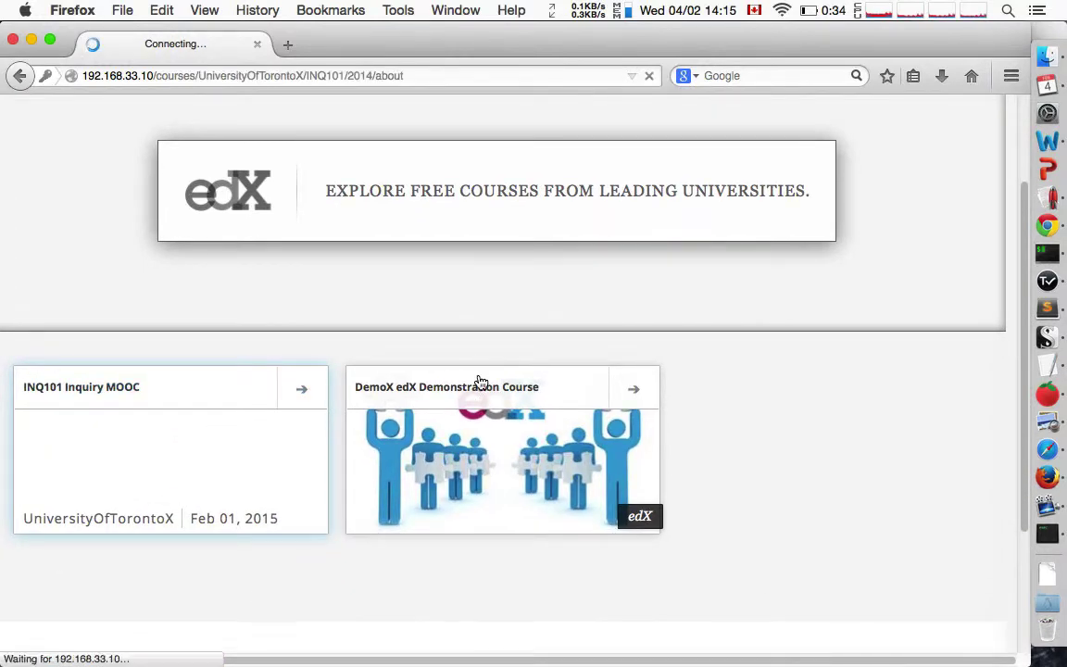
{"action": "left_click", "coordinate": [273, 333]}
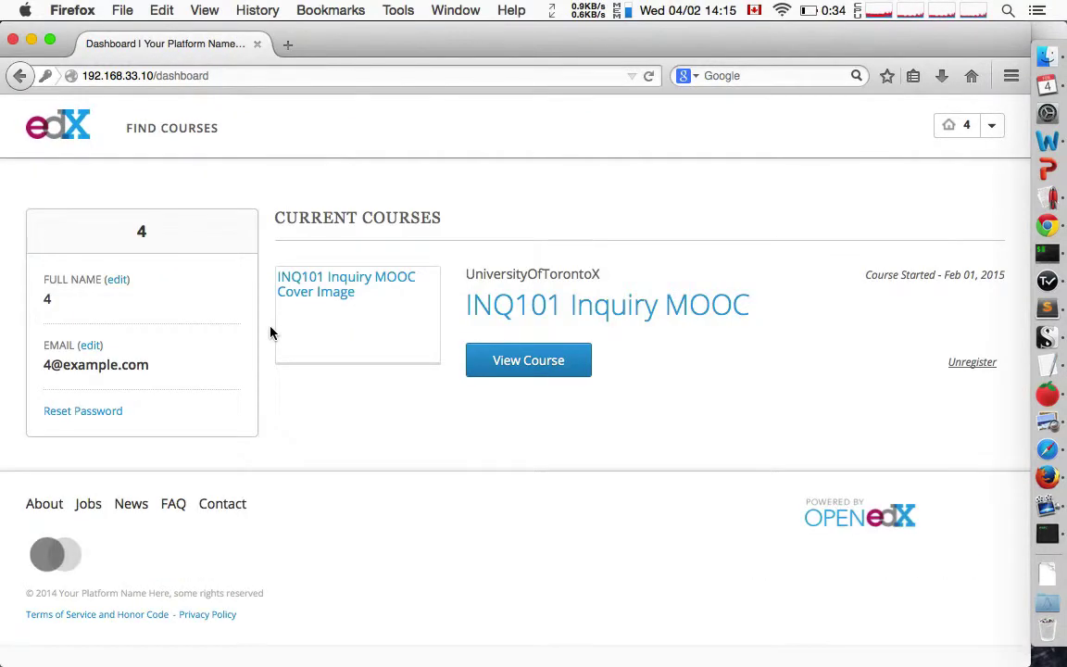
{"action": "left_click", "coordinate": [524, 372]}
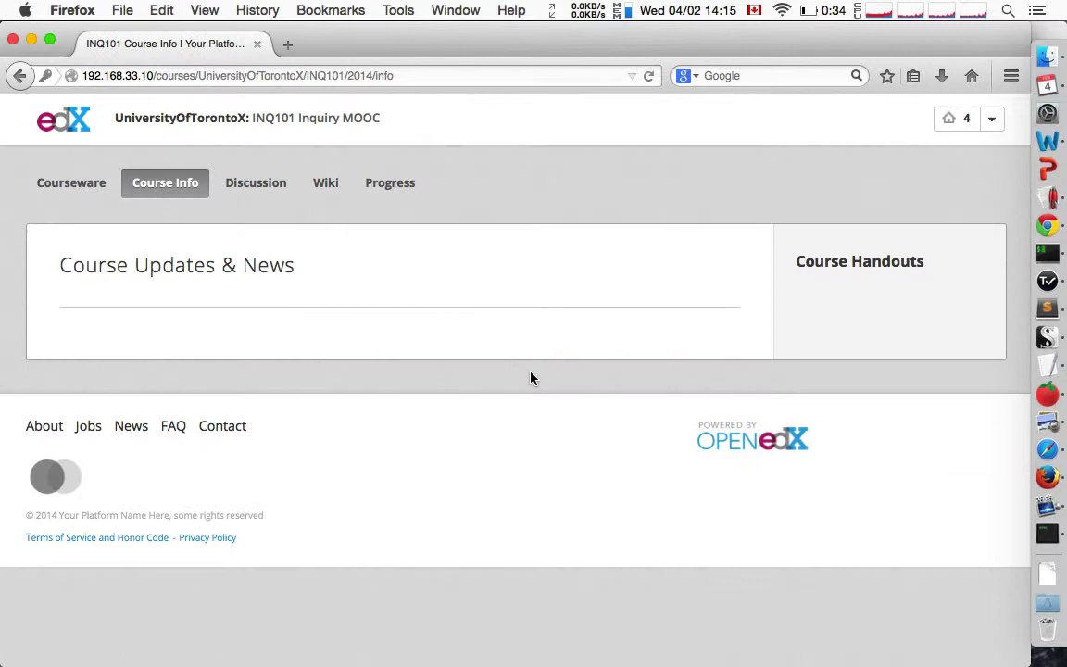
Open the INQ101 courseware, pan the Coggle mind map, then advance to the Choosing Study Group unit.
{"action": "left_click", "coordinate": [81, 183]}
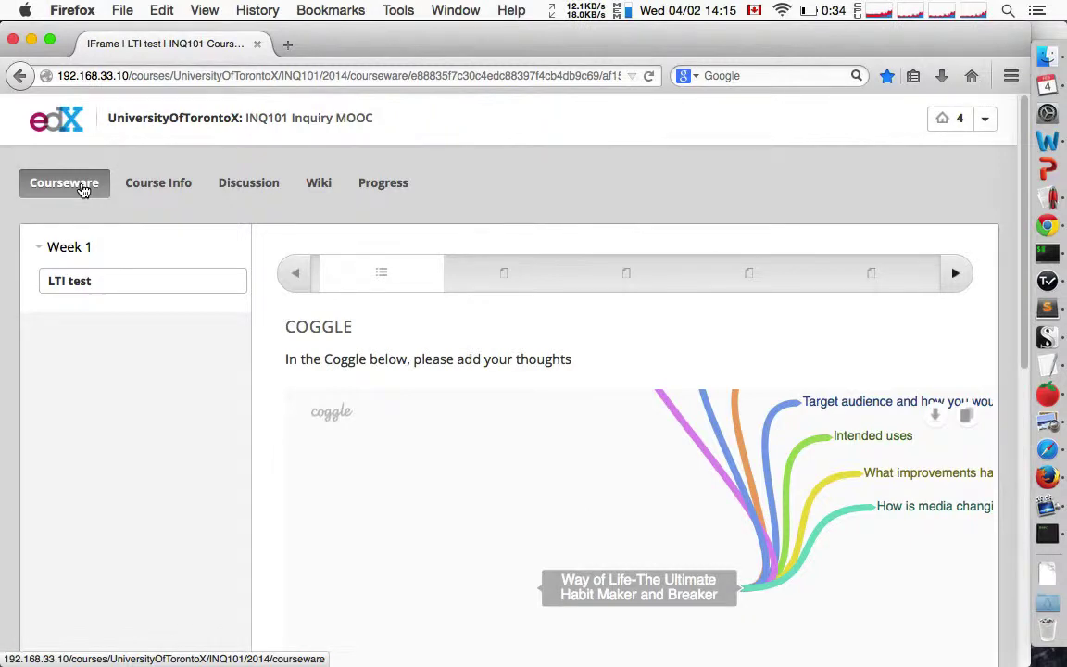
{"action": "left_click_drag", "start_coordinate": [659, 450], "coordinate": [500, 453]}
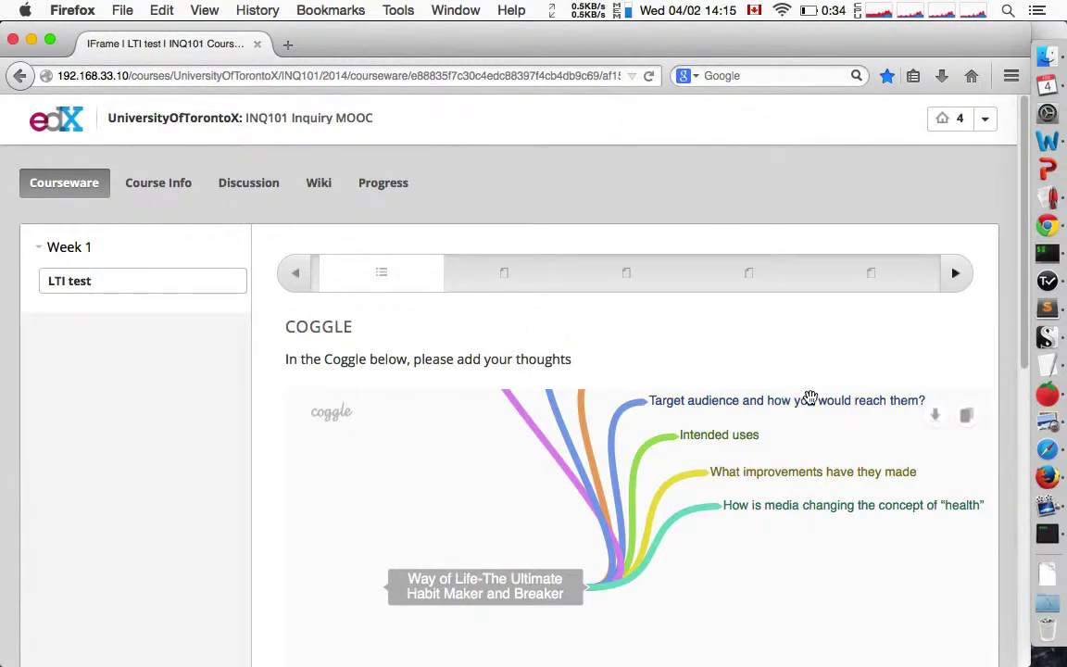
{"action": "scroll", "coordinate": [781, 636], "scroll_direction": "up", "scroll_amount": 3}
{"action": "scroll", "coordinate": [781, 636], "scroll_direction": "up", "scroll_amount": 2}
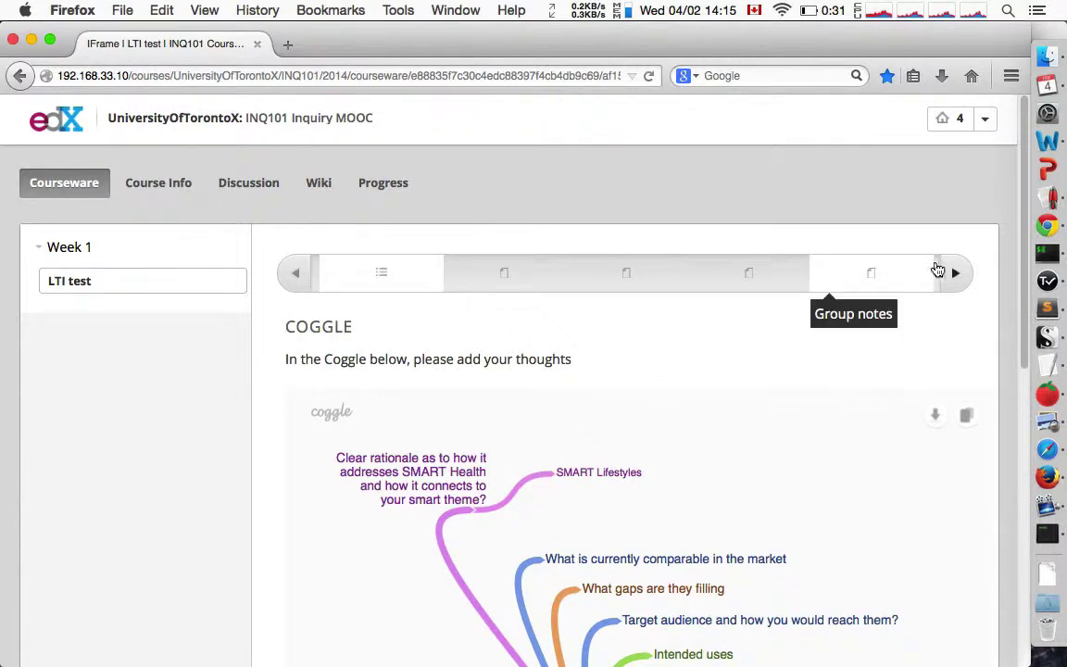
{"action": "left_click", "coordinate": [956, 279]}
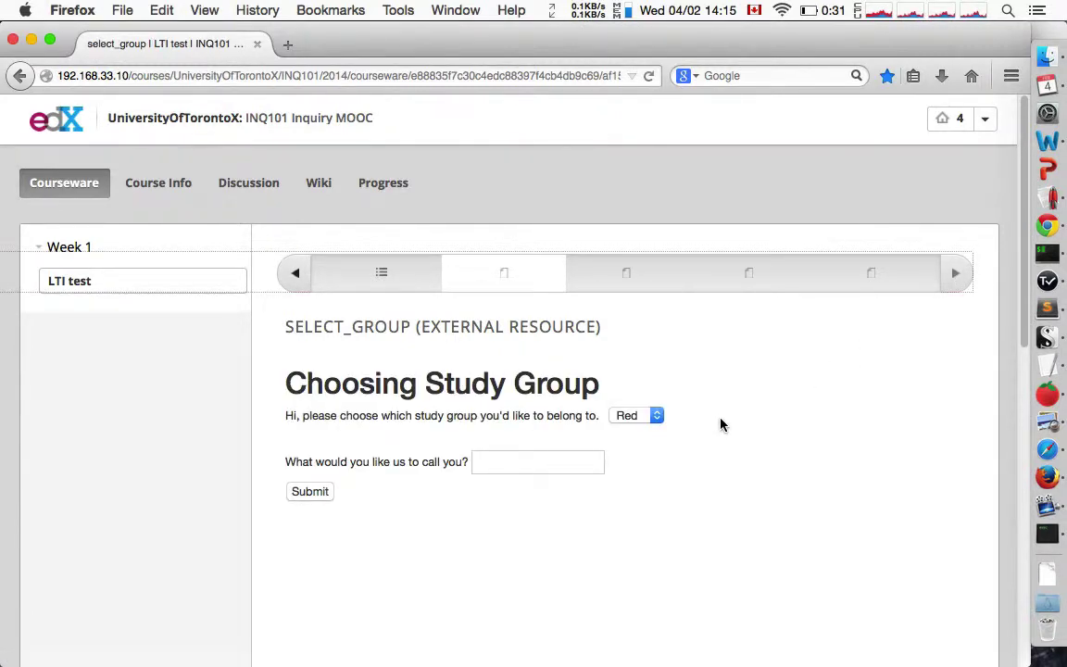
Submit the study-group form with Blue and the name 'The Tiger', then switch to iTerm.
{"action": "left_click", "coordinate": [655, 417]}
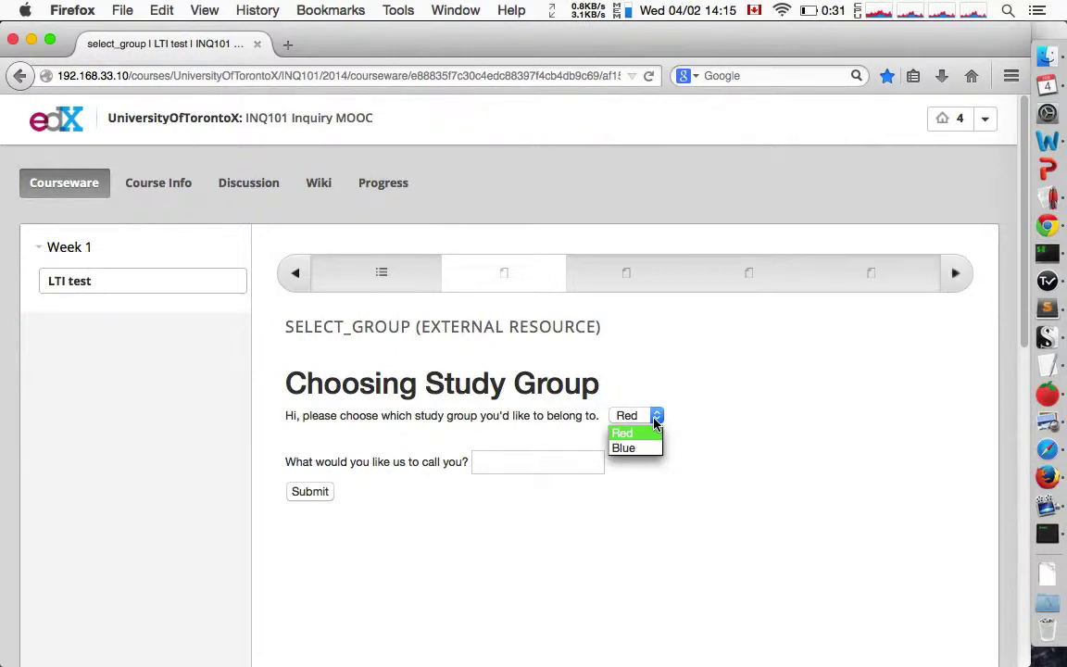
{"action": "left_click", "coordinate": [648, 449]}
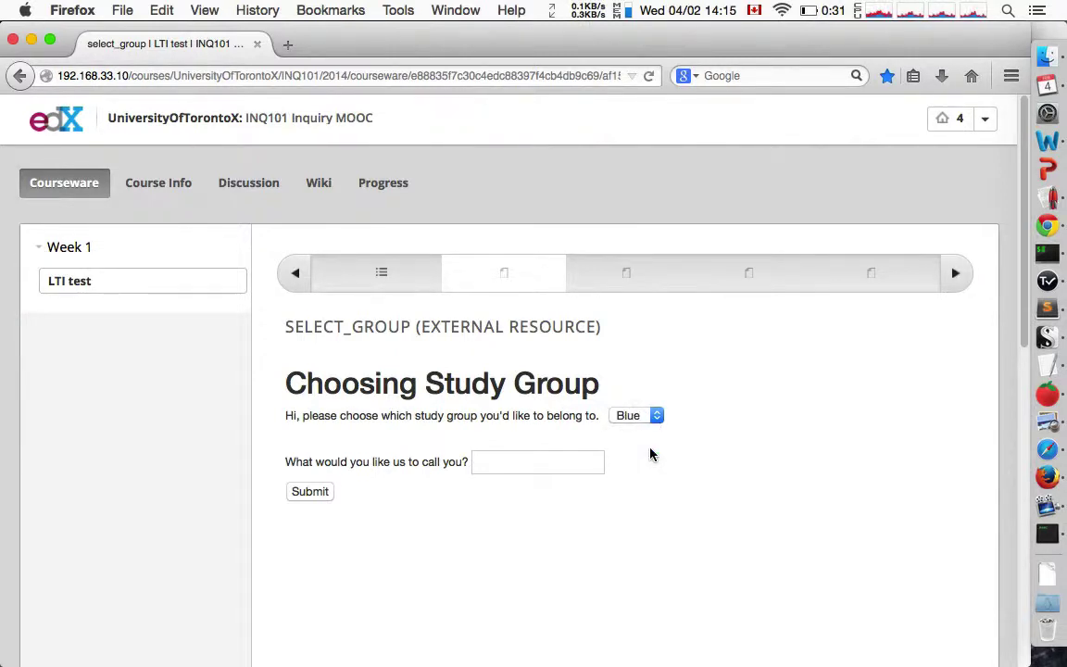
{"action": "left_click", "coordinate": [580, 466]}
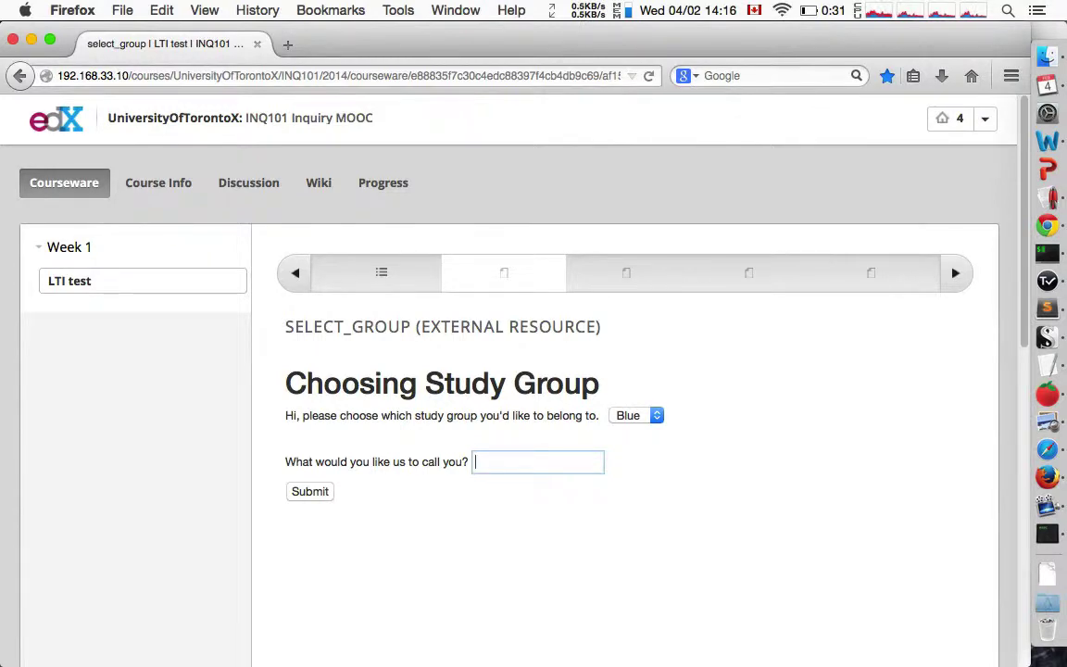
{"action": "type", "text": "The Tiger"}
{"action": "left_click", "coordinate": [319, 492]}
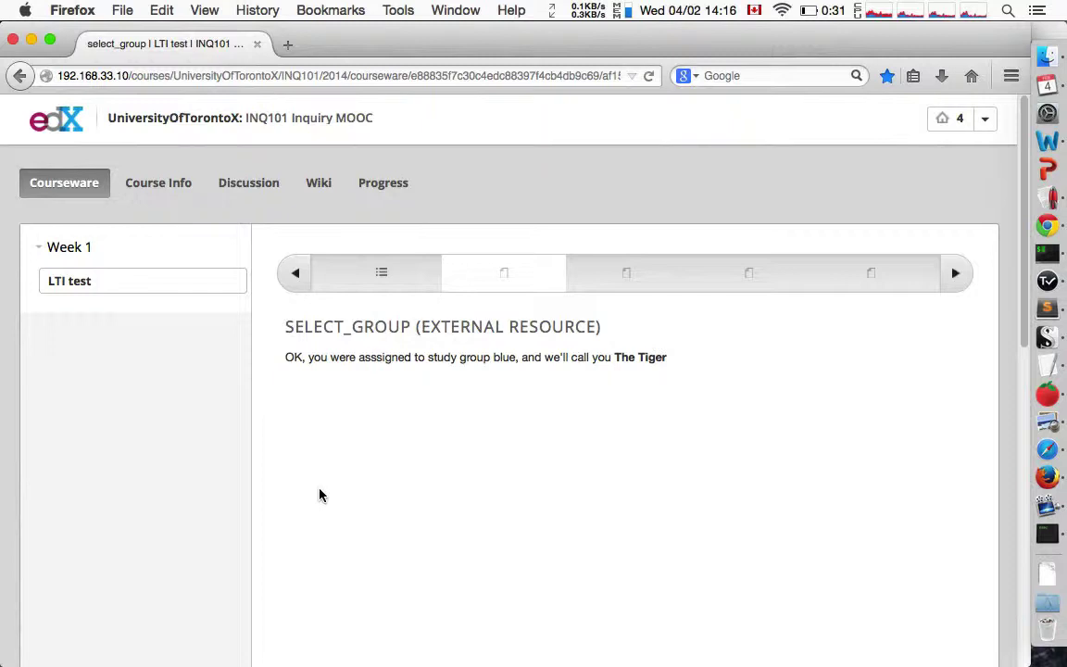
{"action": "key", "text": "super+Tab"}
{"action": "key", "text": "super+Tab"}
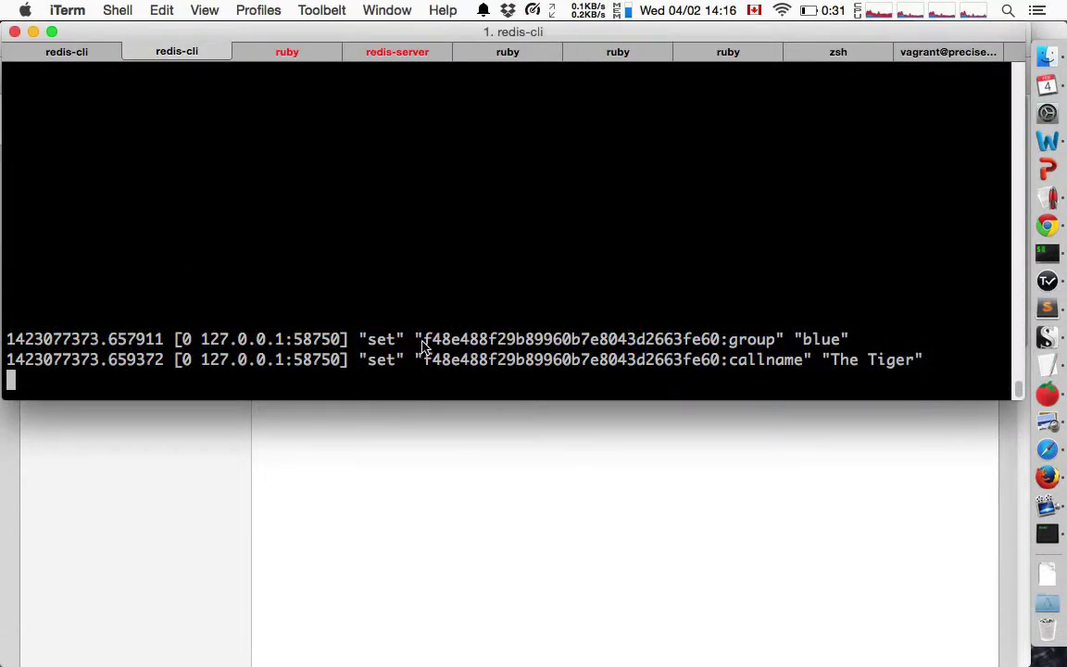
Highlight the user's key in the redis log storing blue and The Tiger, then return to Firefox.
{"action": "left_click_drag", "start_coordinate": [423, 339], "coordinate": [723, 349]}
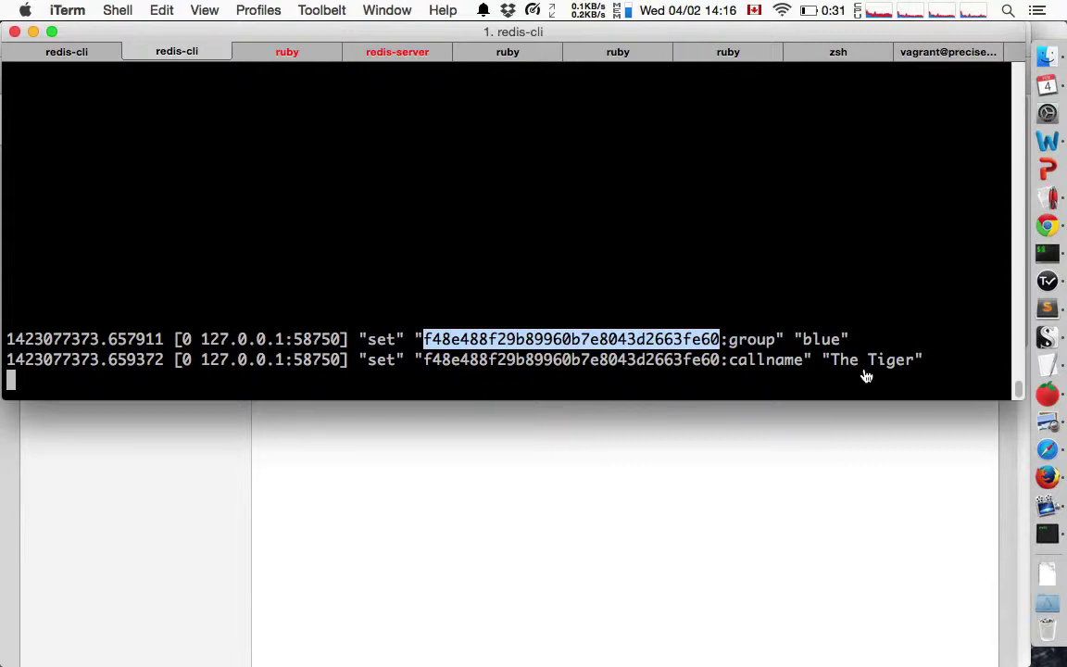
{"action": "key", "text": "super+Tab"}
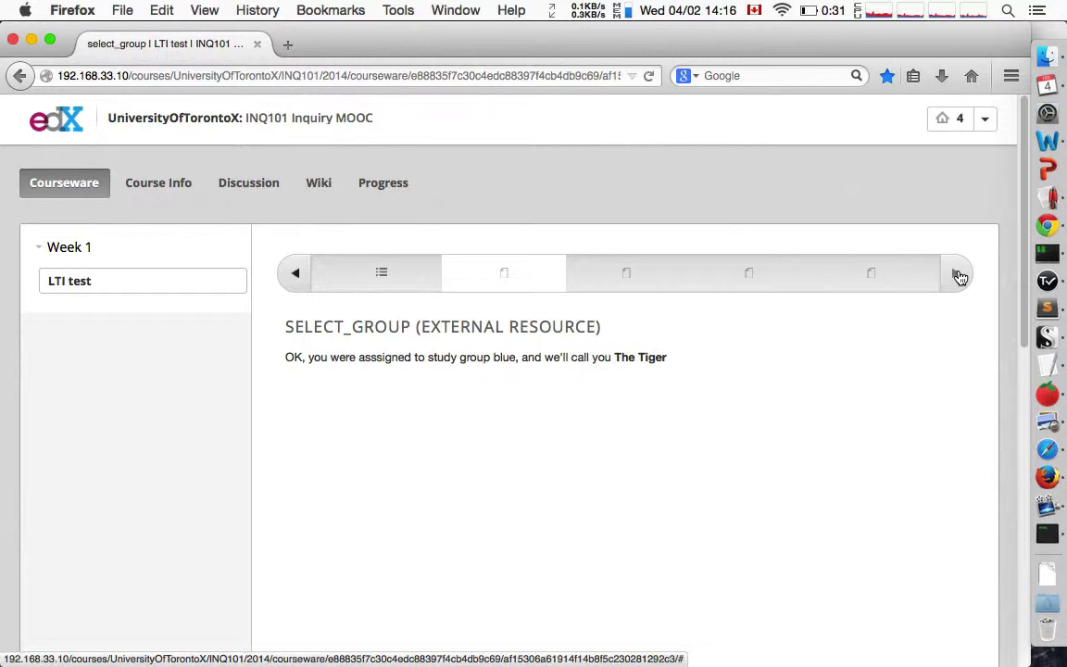
Advance to the Blue Group Pad and highlight the name The Tiger on its last line.
{"action": "left_click", "coordinate": [960, 278]}
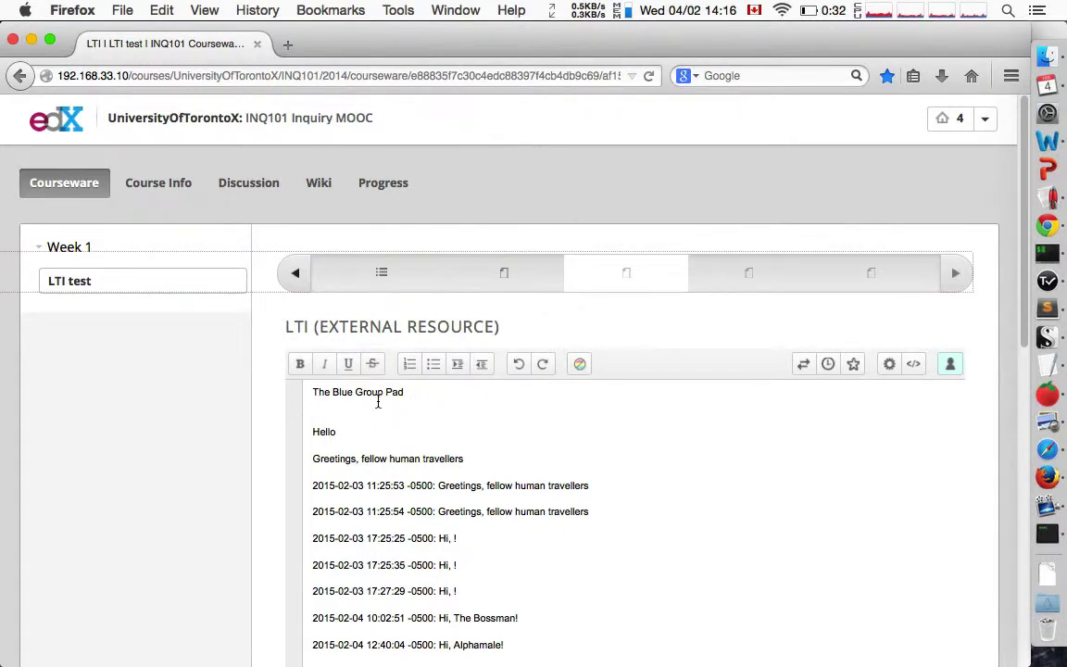
{"action": "scroll", "coordinate": [541, 454], "scroll_direction": "down", "scroll_amount": 5}
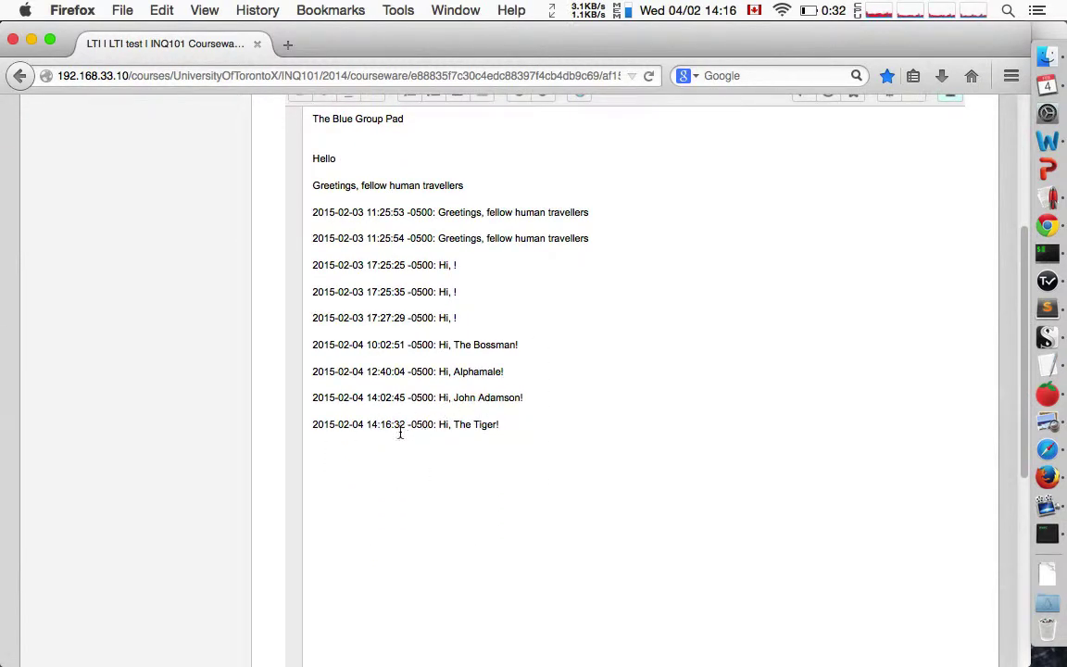
{"action": "left_click_drag", "start_coordinate": [448, 426], "coordinate": [505, 427]}
{"action": "scroll", "coordinate": [267, 347], "scroll_direction": "up", "scroll_amount": 3}
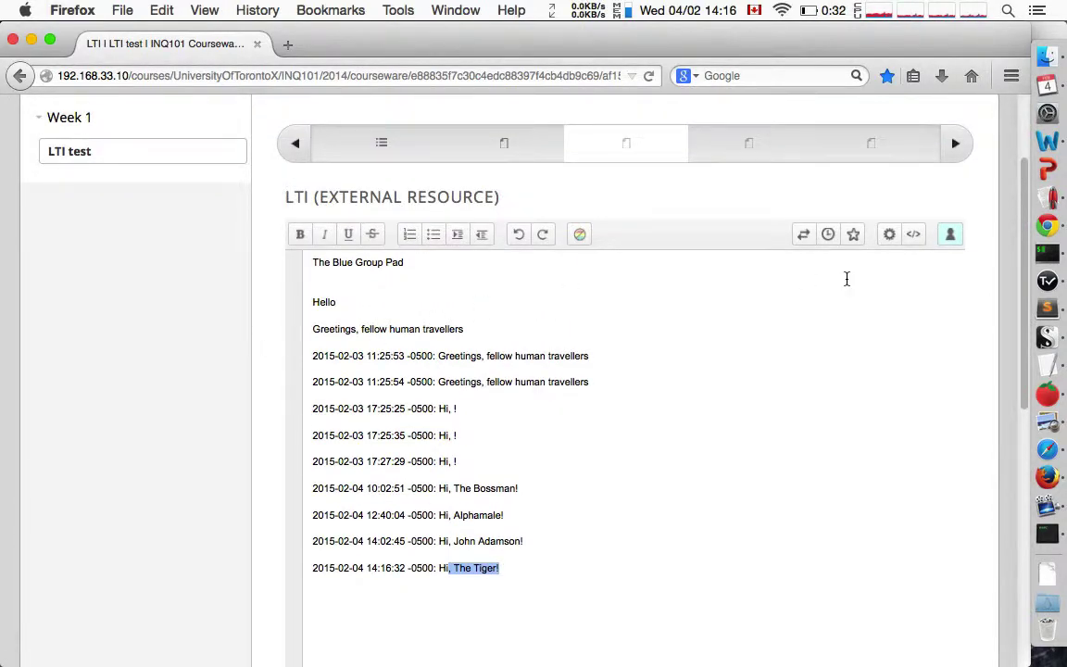
Show the pad's Import/Export, Settings and Share panels, then advance to the wiki-page form.
{"action": "left_click", "coordinate": [800, 236]}
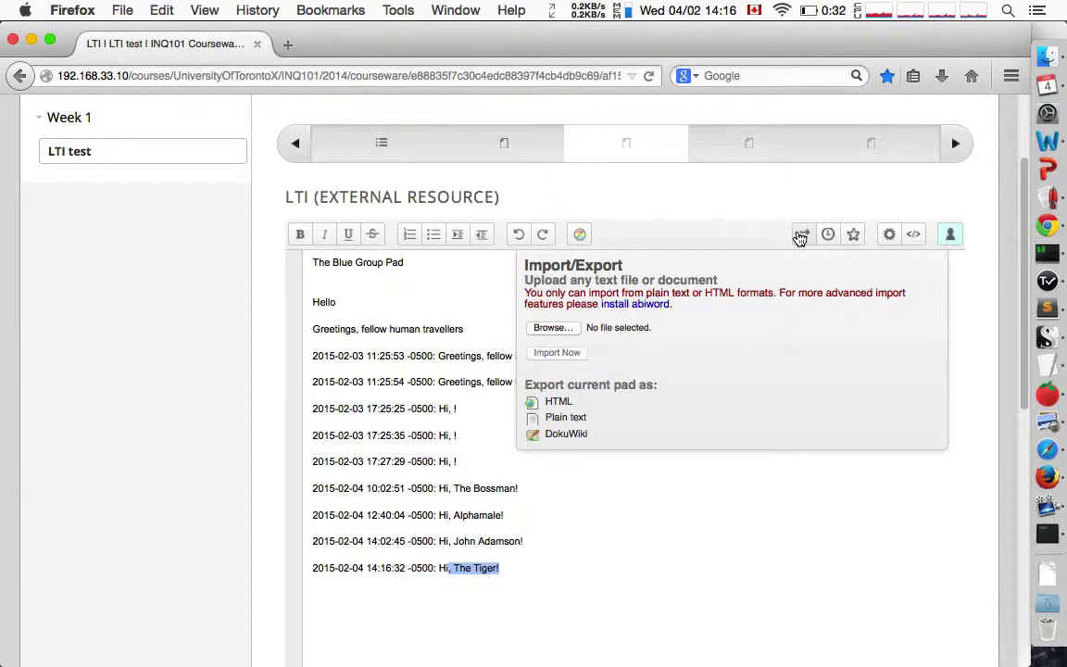
{"action": "left_click", "coordinate": [800, 234]}
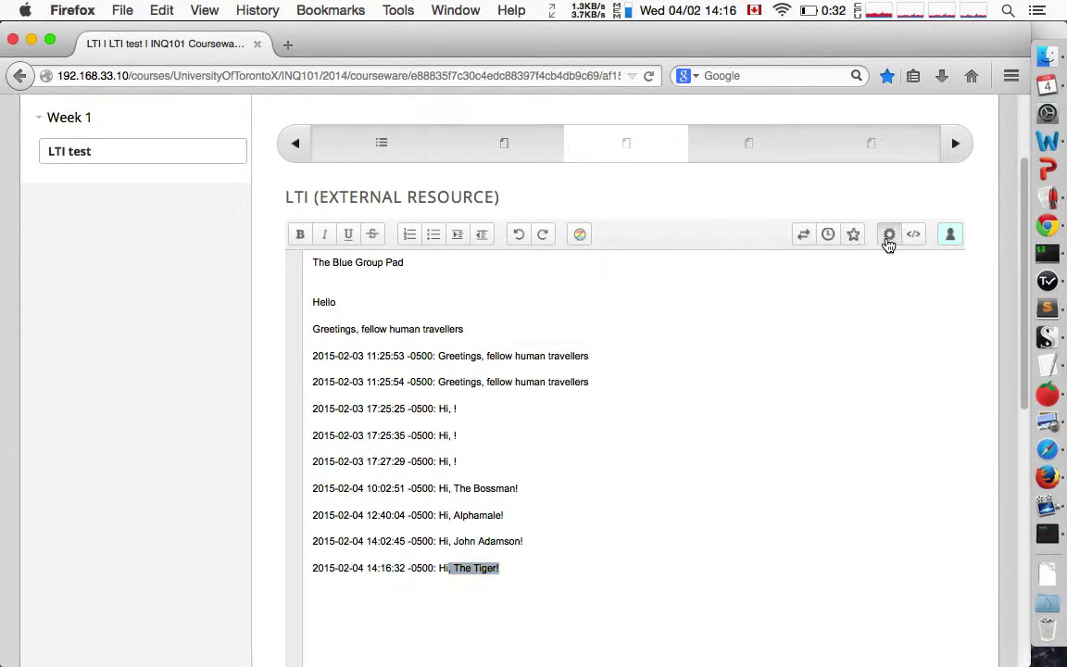
{"action": "left_click", "coordinate": [888, 239]}
{"action": "left_click", "coordinate": [887, 239]}
{"action": "left_click", "coordinate": [912, 237]}
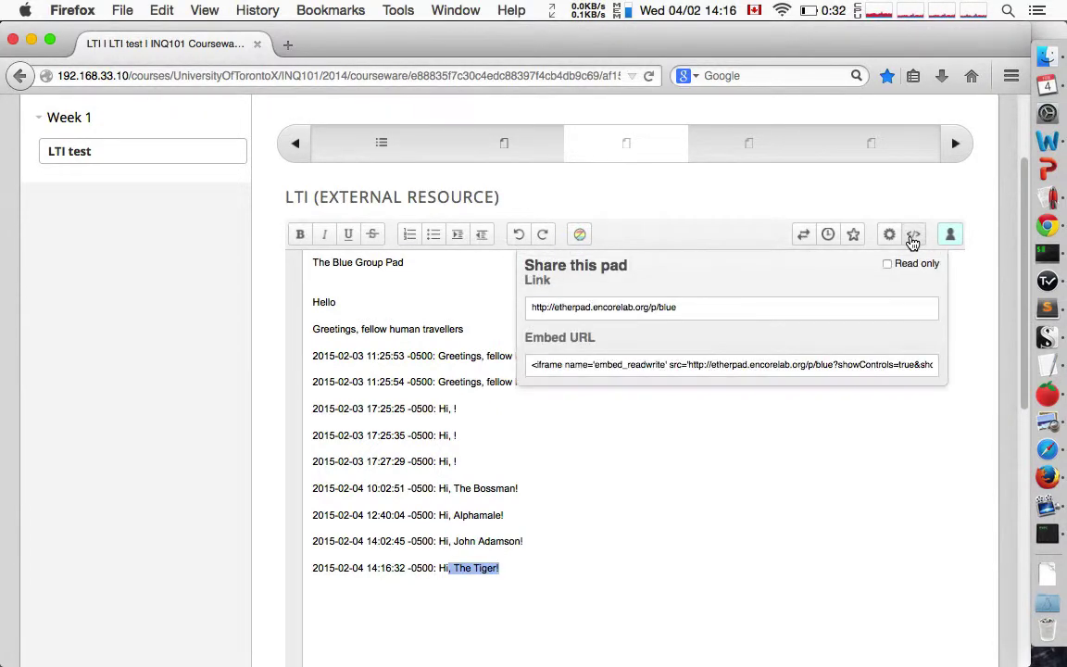
{"action": "left_click", "coordinate": [962, 162]}
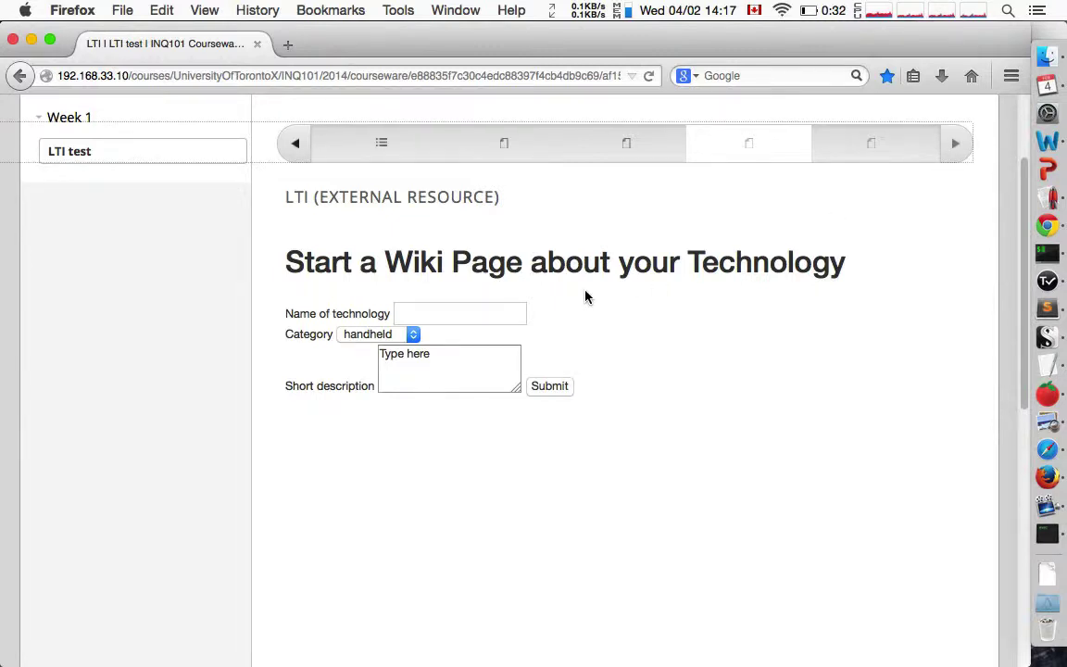
Submit a Skycinemas wiki page, category tangible, described 'Skycinemas have huge potential for learning'.
{"action": "left_click", "coordinate": [522, 312]}
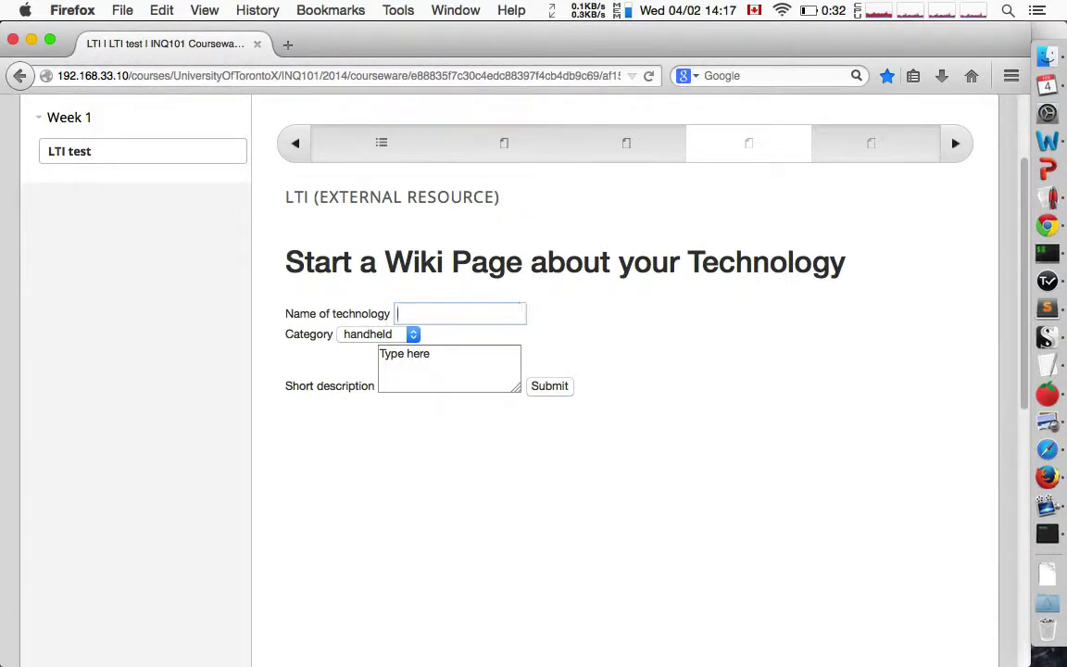
{"action": "type", "text": "Skycinemas"}
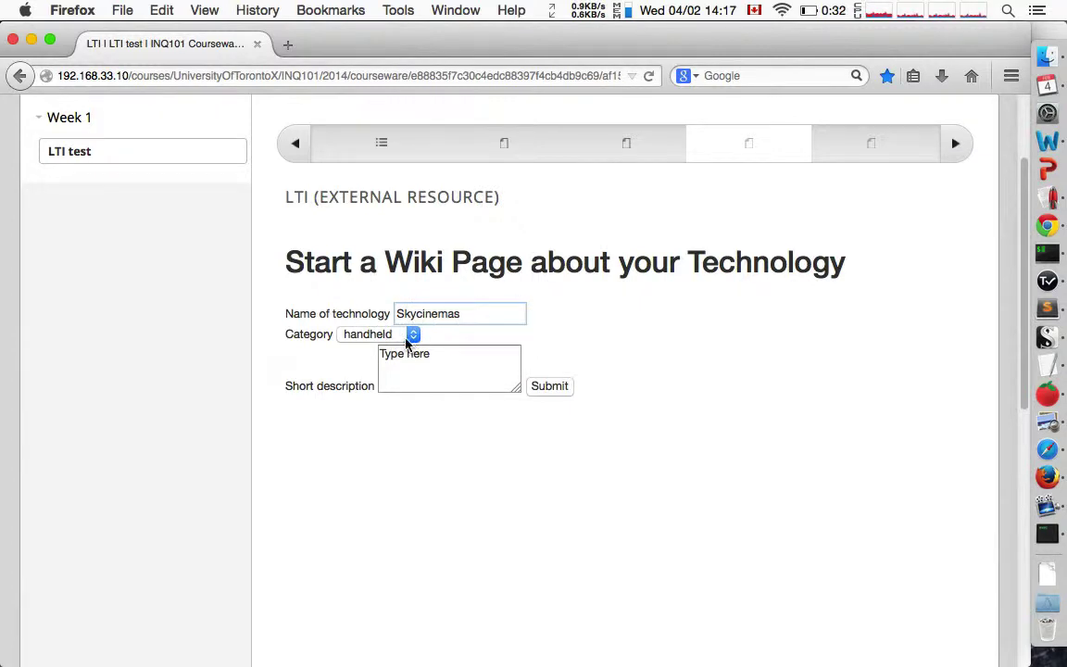
{"action": "left_click", "coordinate": [412, 334]}
{"action": "left_click", "coordinate": [405, 364]}
{"action": "left_click", "coordinate": [462, 363]}
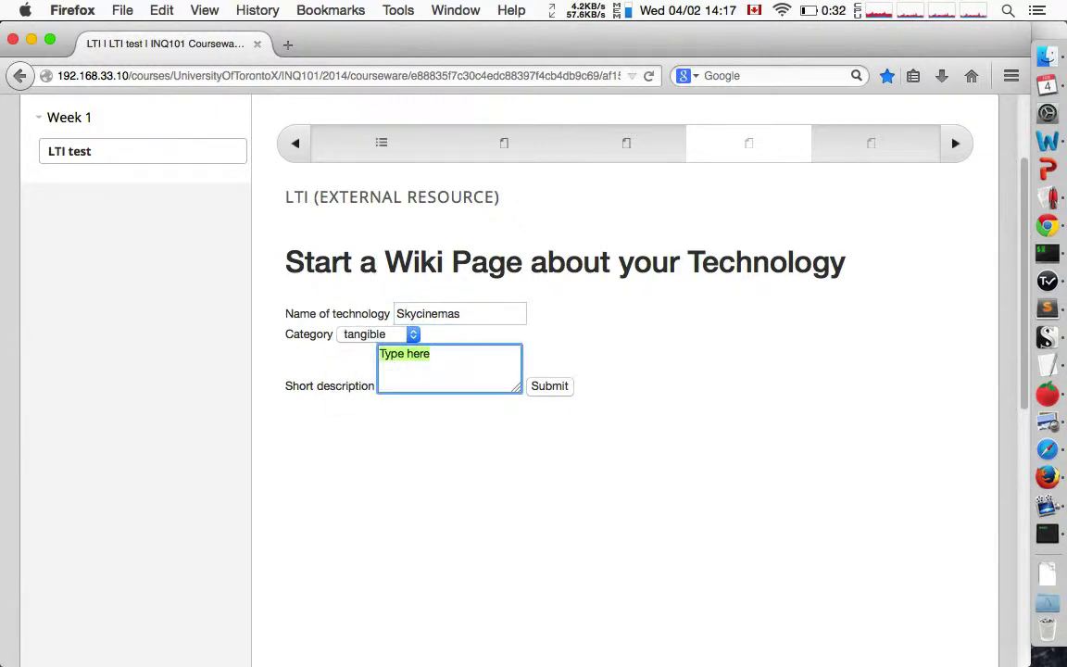
{"action": "type", "text": "Skycinema s"}
{"action": "key", "text": "BackSpace"}
{"action": "key", "text": "BackSpace"}
{"action": "type", "text": "s "}
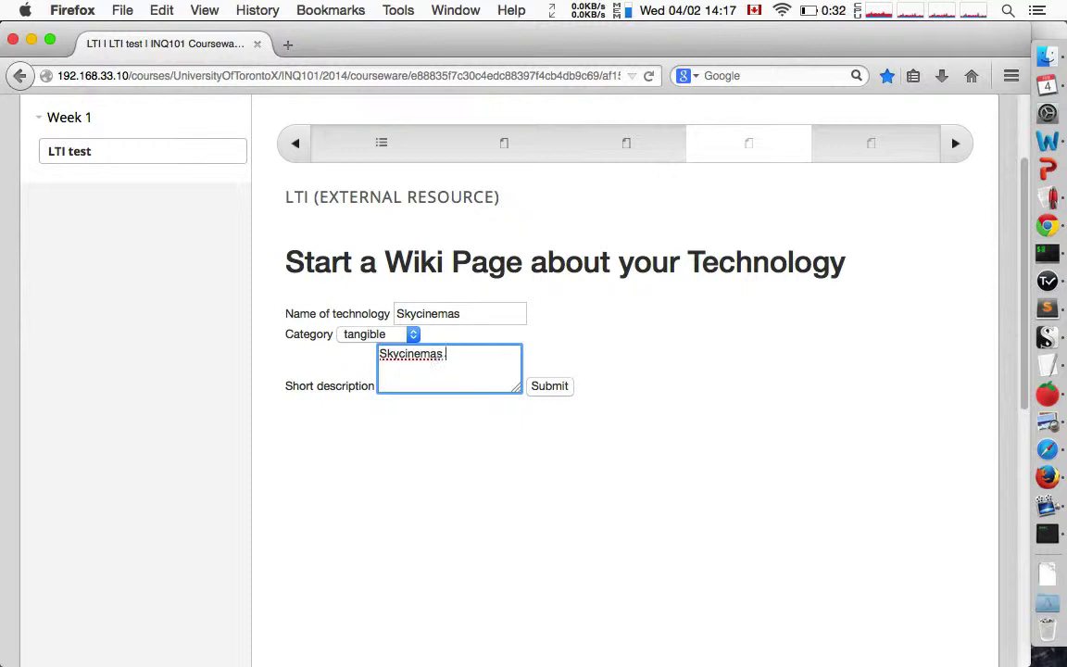
{"action": "type", "text": "have huge potential for learning"}
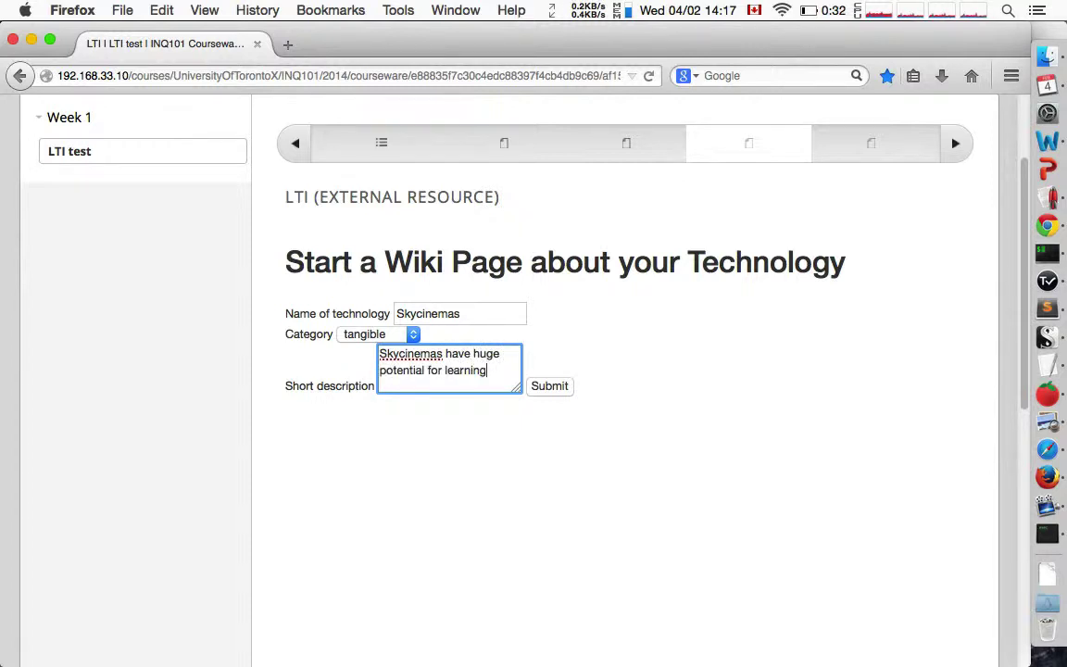
{"action": "left_click", "coordinate": [558, 391]}
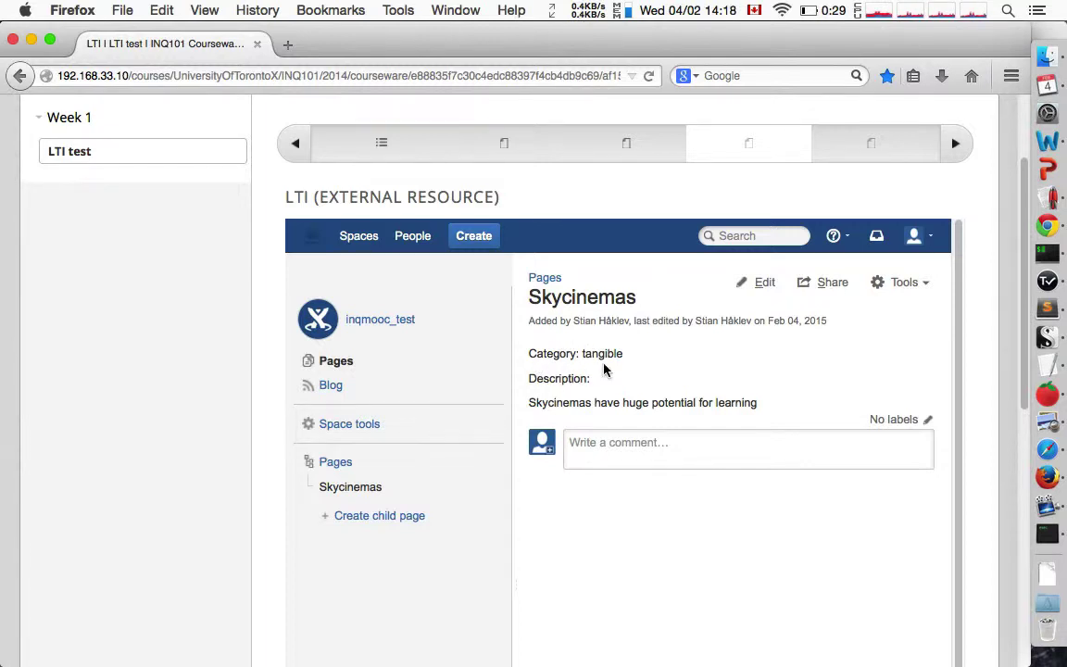
Open the Skycinemas page for editing and the wiki profile, then advance to Group Notes and switch to iTerm.
{"action": "left_click", "coordinate": [773, 293]}
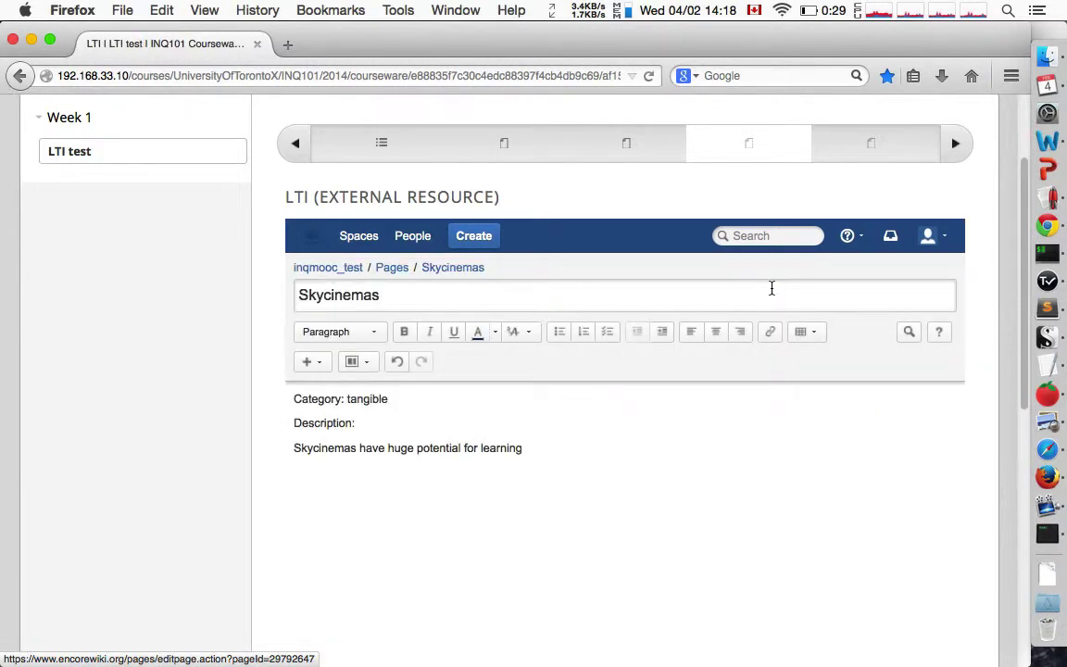
{"action": "left_click", "coordinate": [933, 236]}
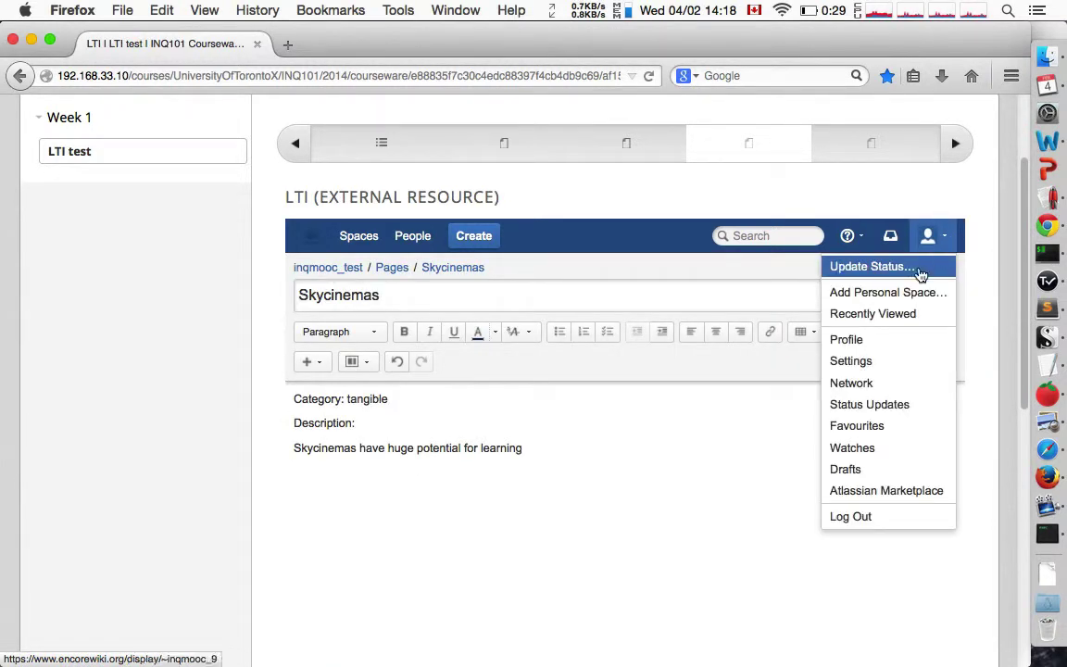
{"action": "left_click", "coordinate": [895, 316]}
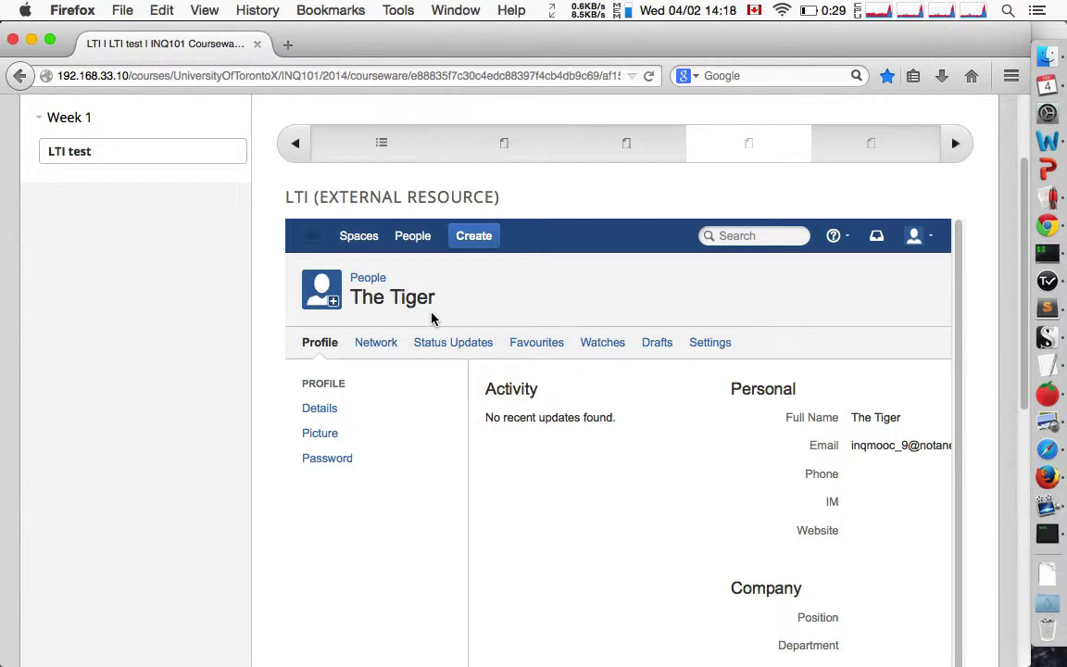
{"action": "key", "text": "super+Left"}
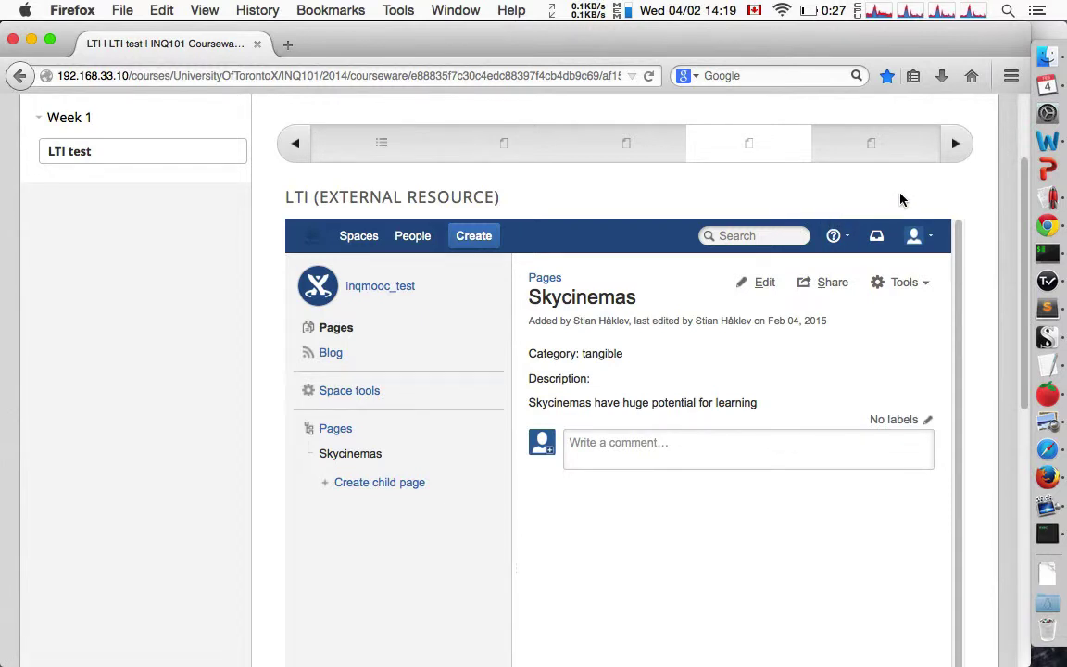
{"action": "left_click", "coordinate": [954, 147]}
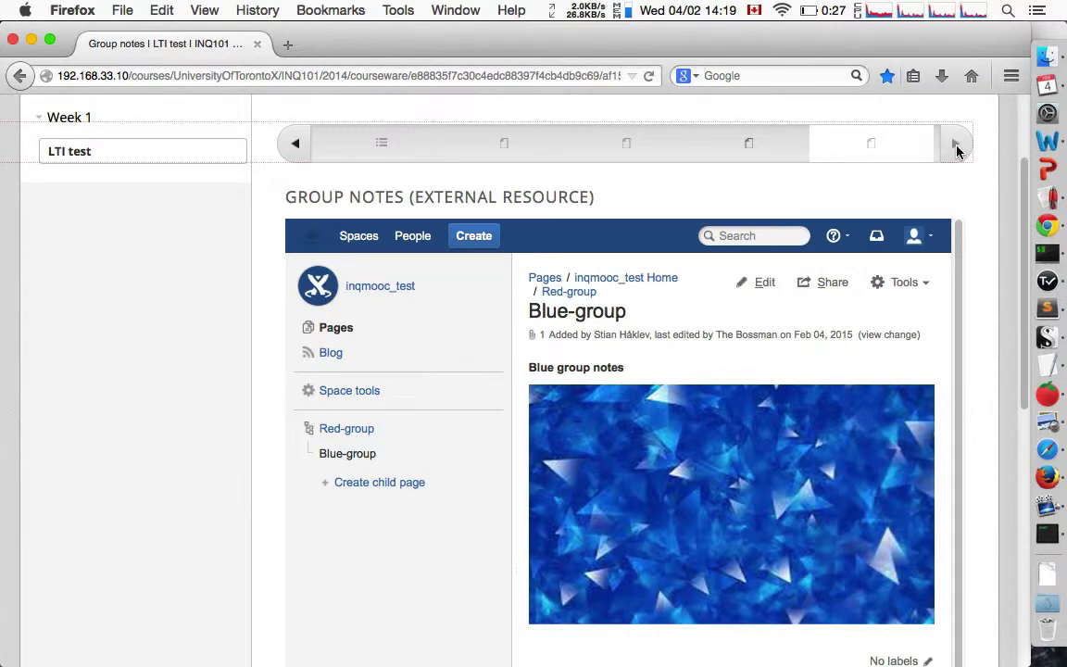
{"action": "key", "text": "super+Tab"}
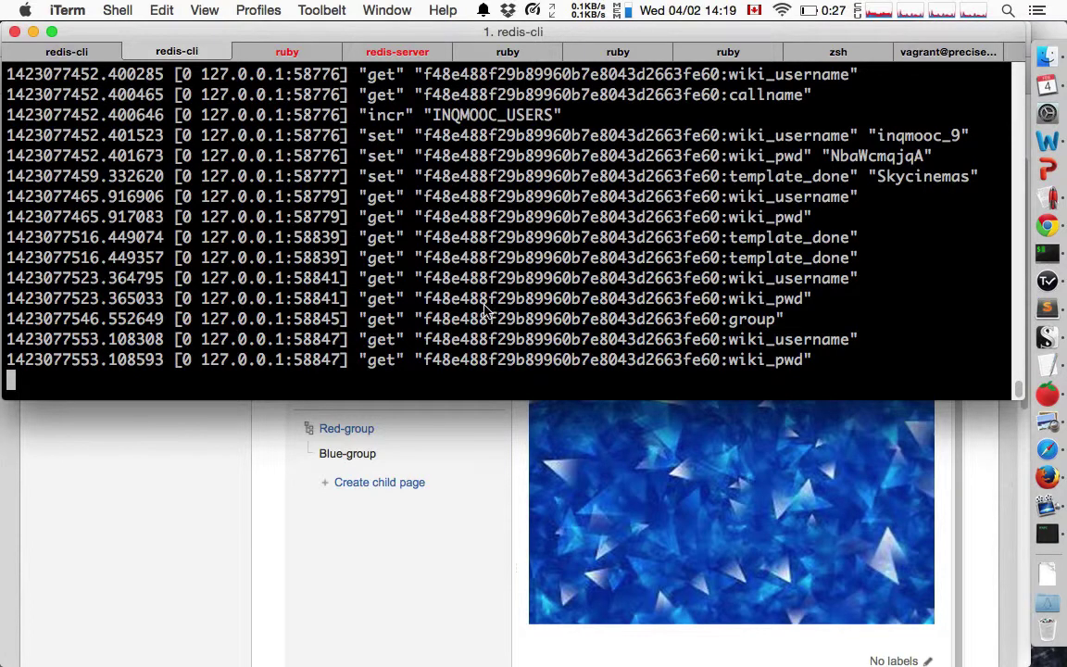
Run set <group key> "red" in redis-cli, then reload the Group Notes page in Firefox.
{"action": "left_click_drag", "start_coordinate": [410, 320], "coordinate": [785, 320]}
{"action": "key", "text": "super+c"}
{"action": "key", "text": "super+Left"}
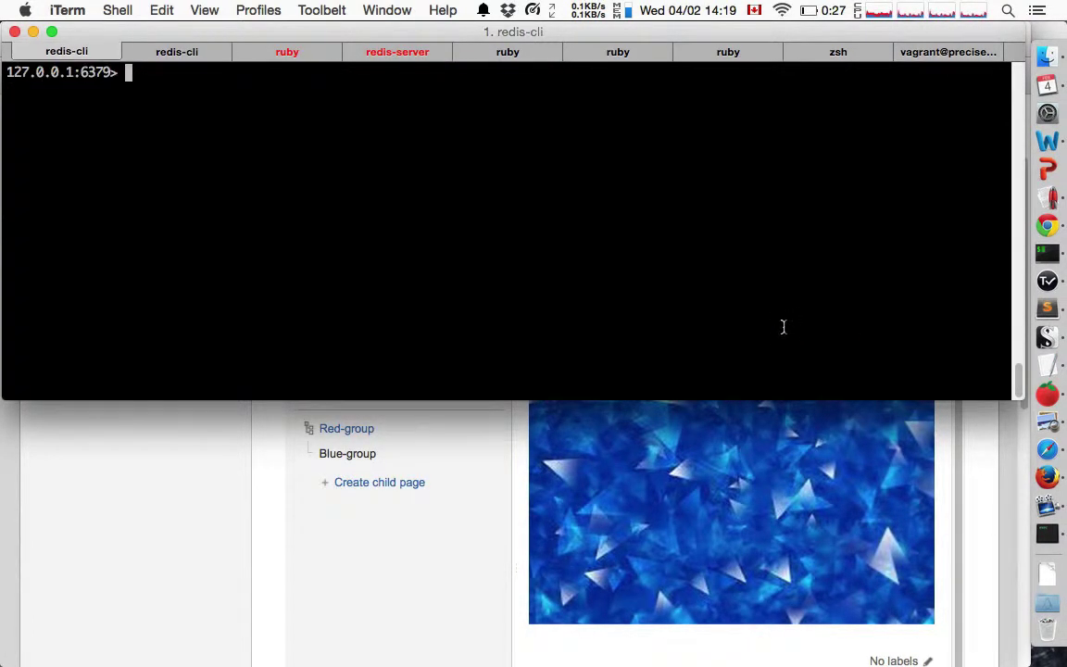
{"action": "type", "text": "set"}
{"action": "key", "text": "super+v"}
{"action": "type", "text": "\"red\""}
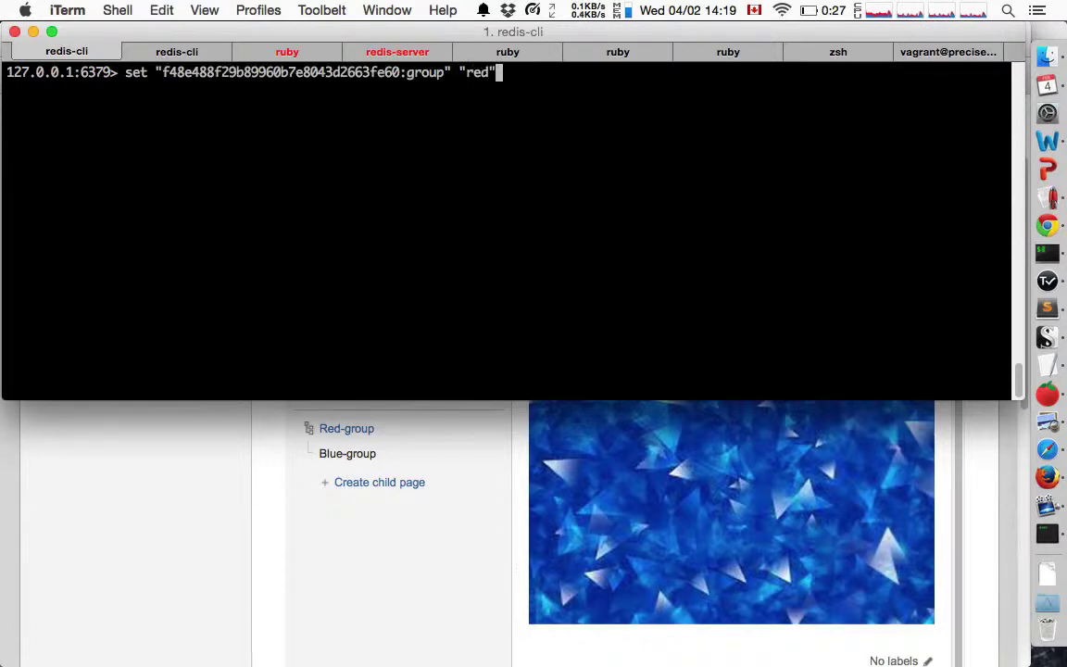
{"action": "key", "text": "Return"}
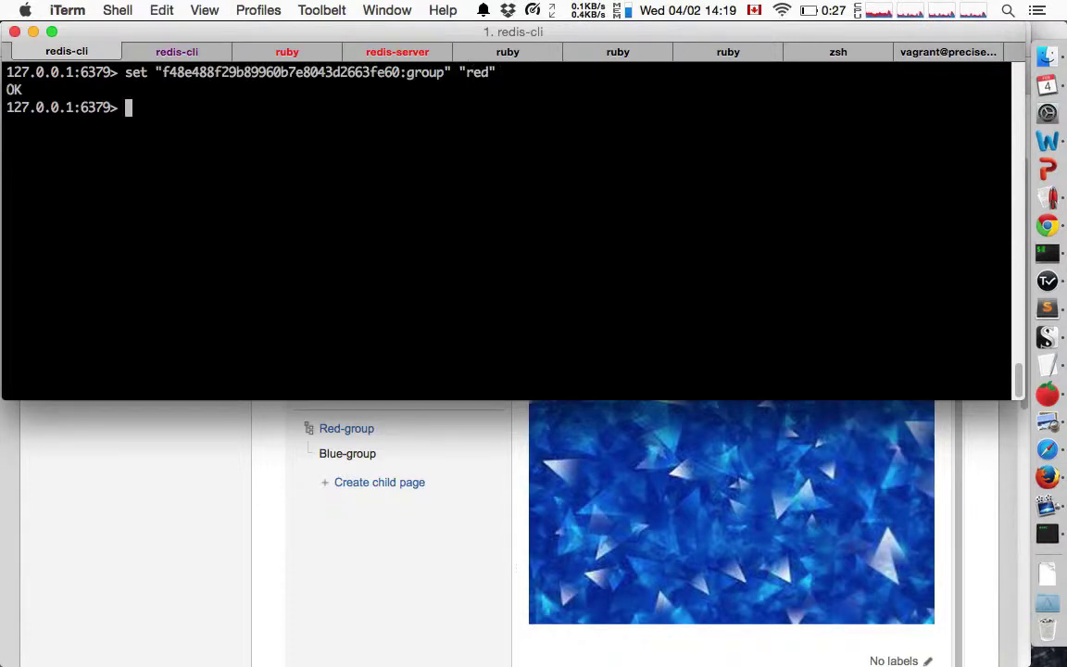
{"action": "key", "text": "super+Tab"}
{"action": "key", "text": "super+r"}
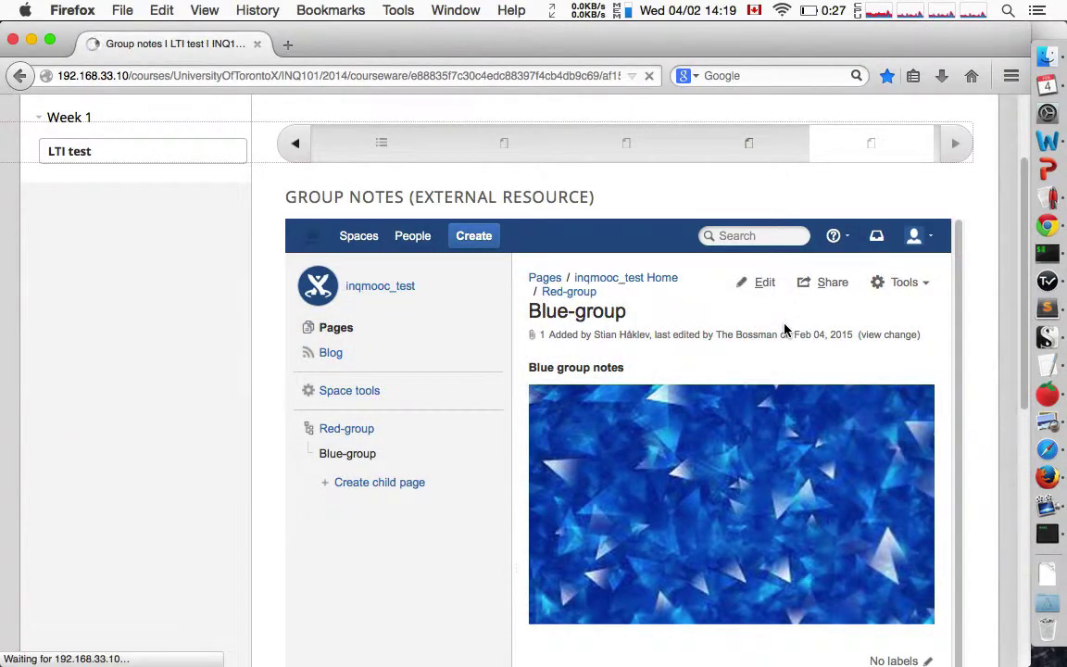